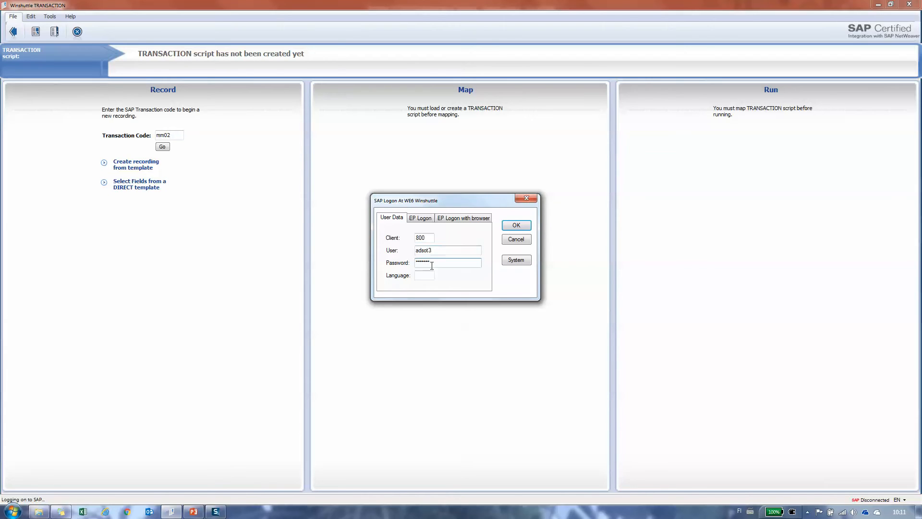
- Confirm the SAP logon and title the MM02 recording Change Material
click(517, 228)
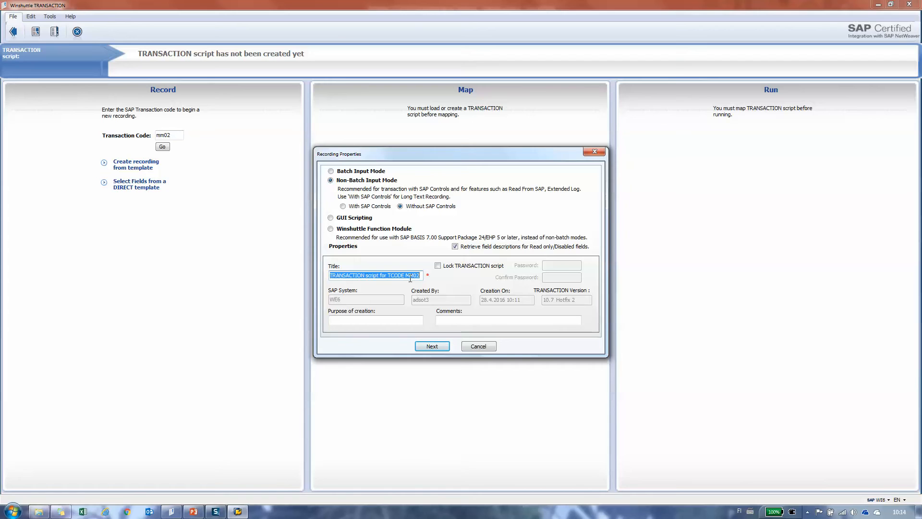
text(Change Material)
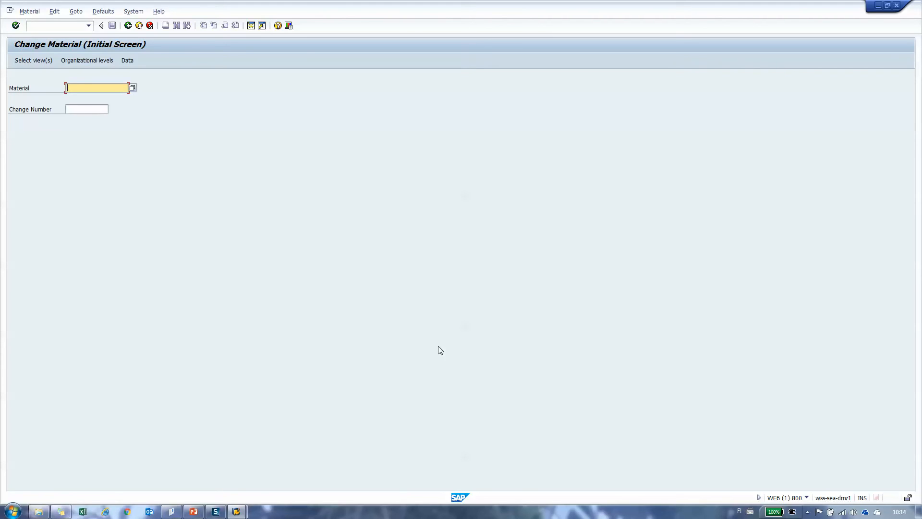
- Open material ADS80001 for changing with the Basic Data 1 view selected
text(ads80001)
key(Return)
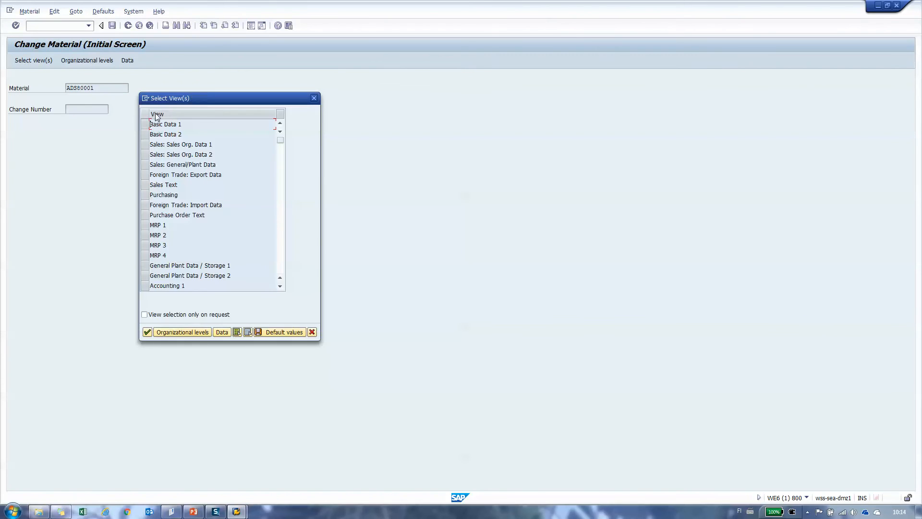
click(146, 124)
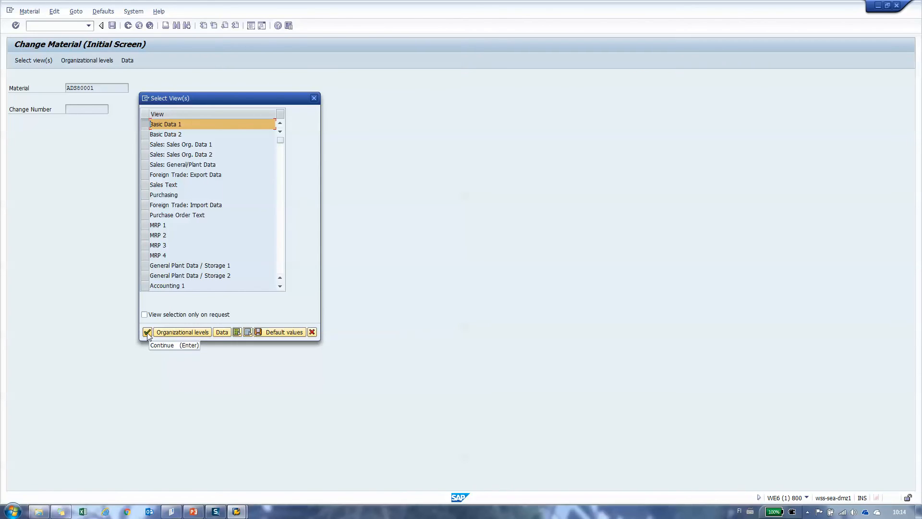
click(147, 332)
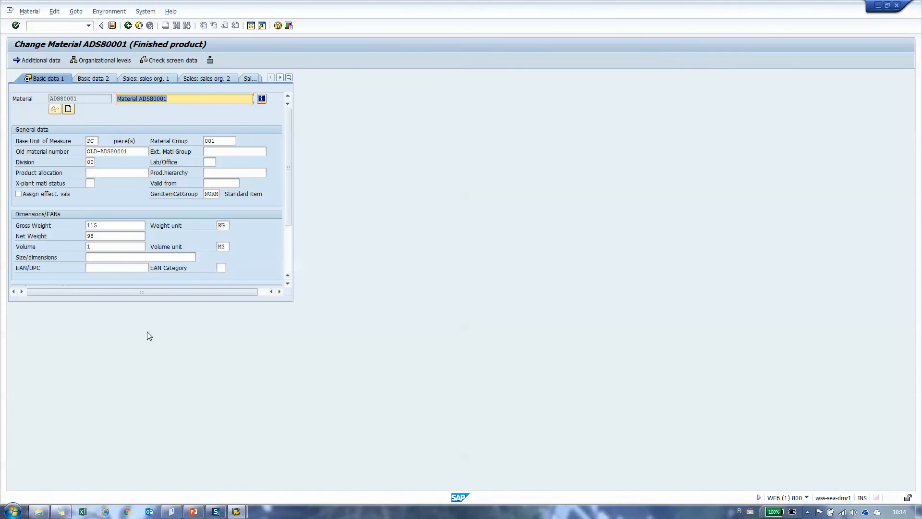
- Shorten the material description to Material ADS
click(185, 100)
key(BackSpace)
key(BackSpace)
key(BackSpace)
key(BackSpace)
- Visit the base unit of measure and gross weight fields for the recording, and enter 98 as the net weight
click(96, 141)
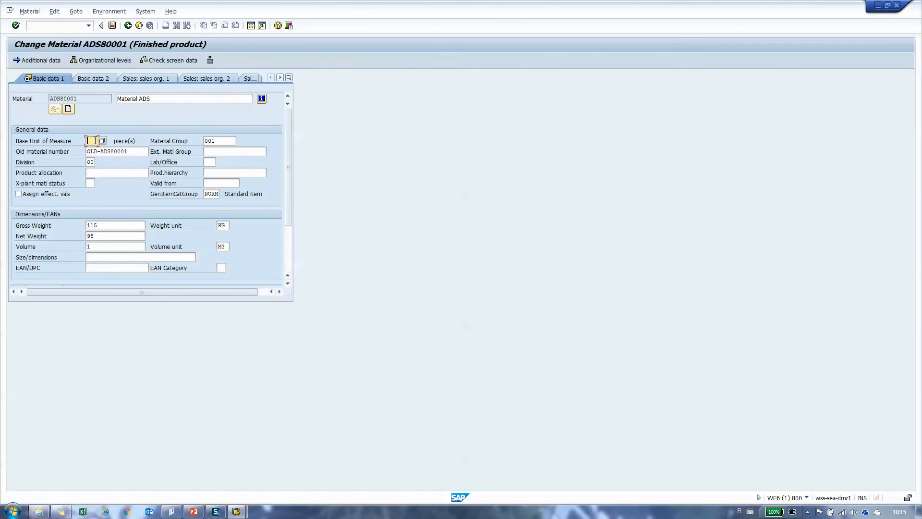
click(109, 225)
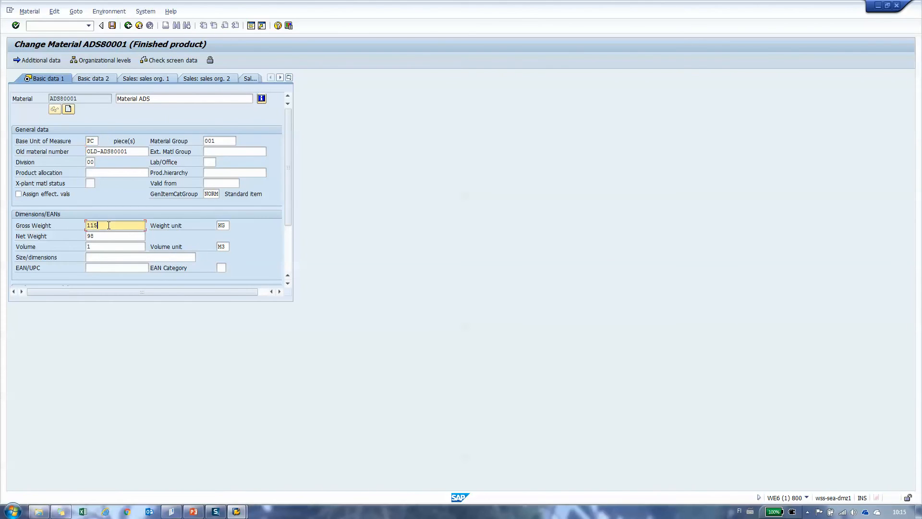
key(Tab)
key(Tab)
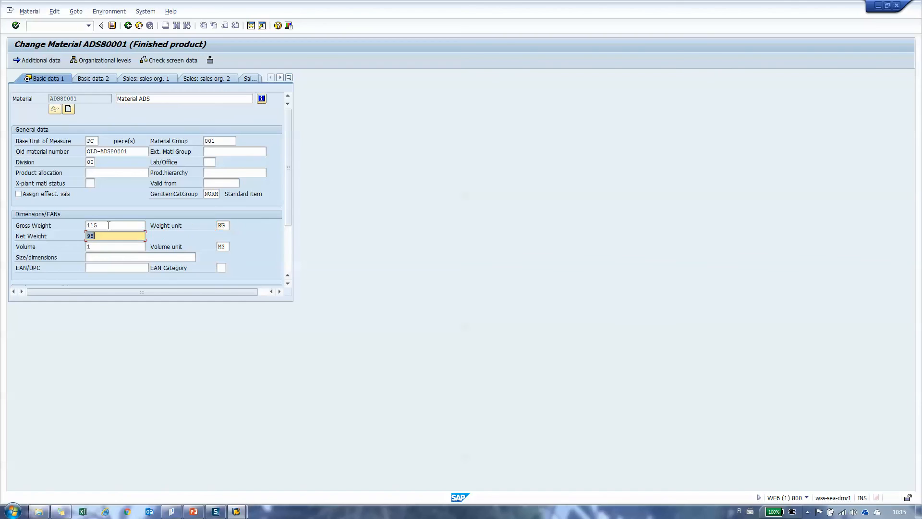
text(98)
- Go to the Basic data 2 view and choose Edelstahl / stainless steel as the basic material
click(290, 77)
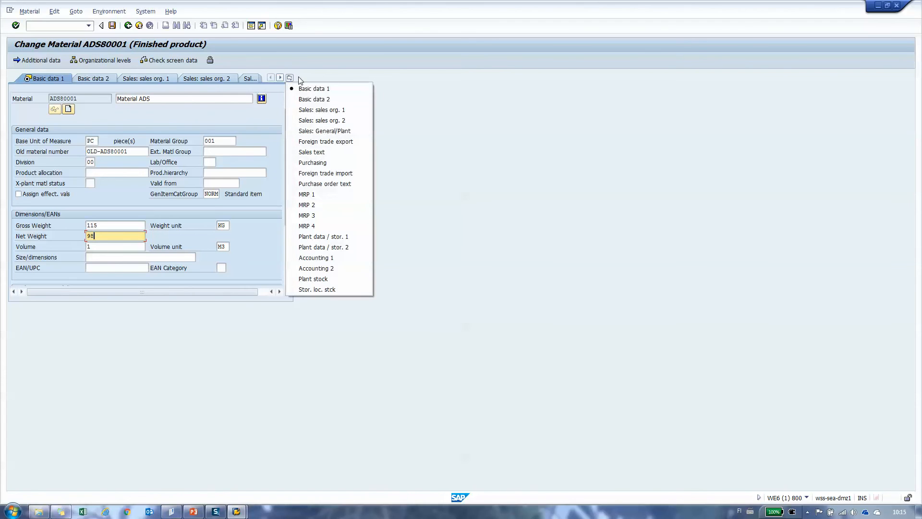
click(309, 99)
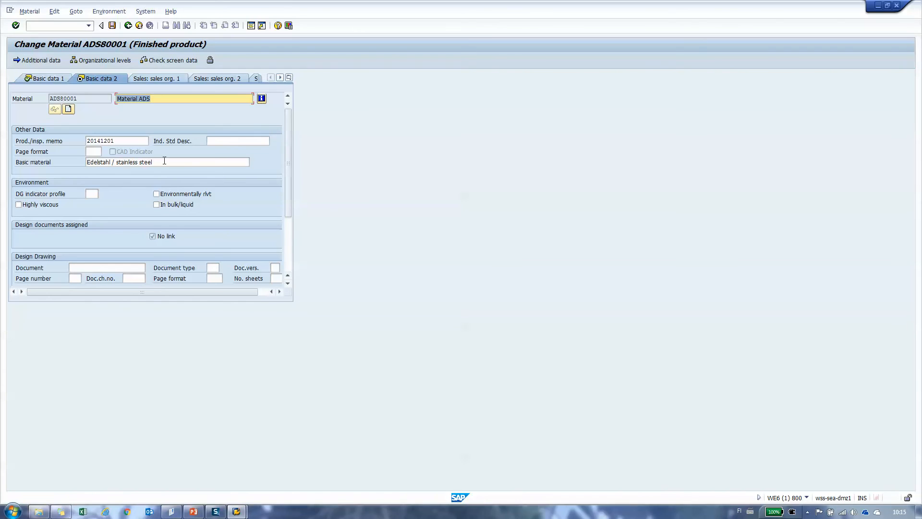
click(162, 163)
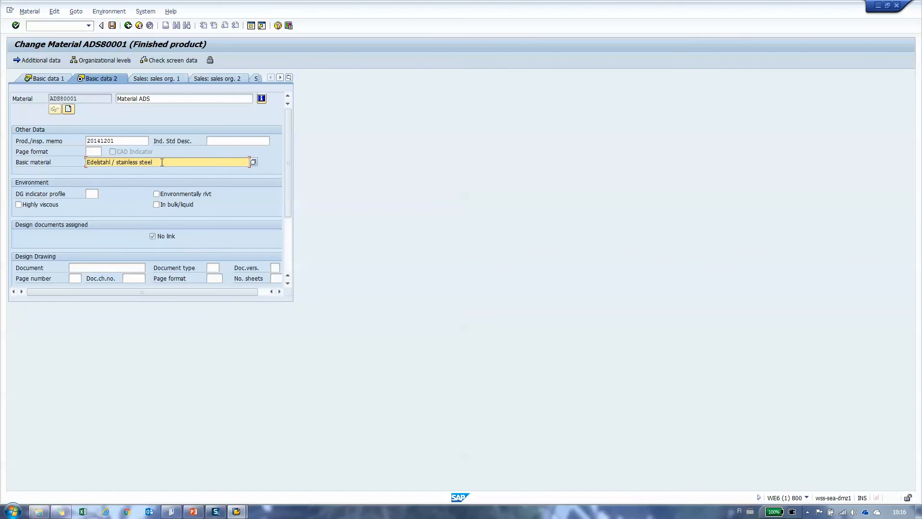
click(253, 162)
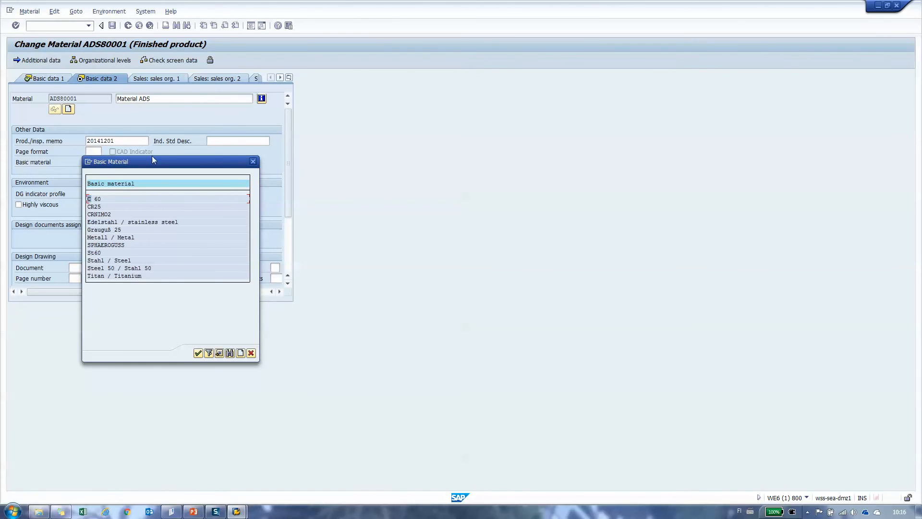
double_click(142, 227)
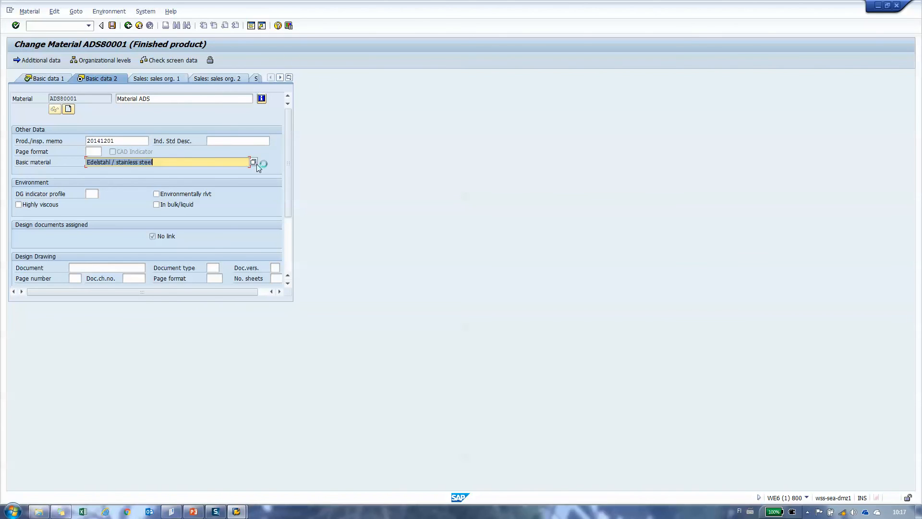
- Leave the material with its data saved, and switch to the Winshuttle TRANSACTION window, maximized
click(129, 26)
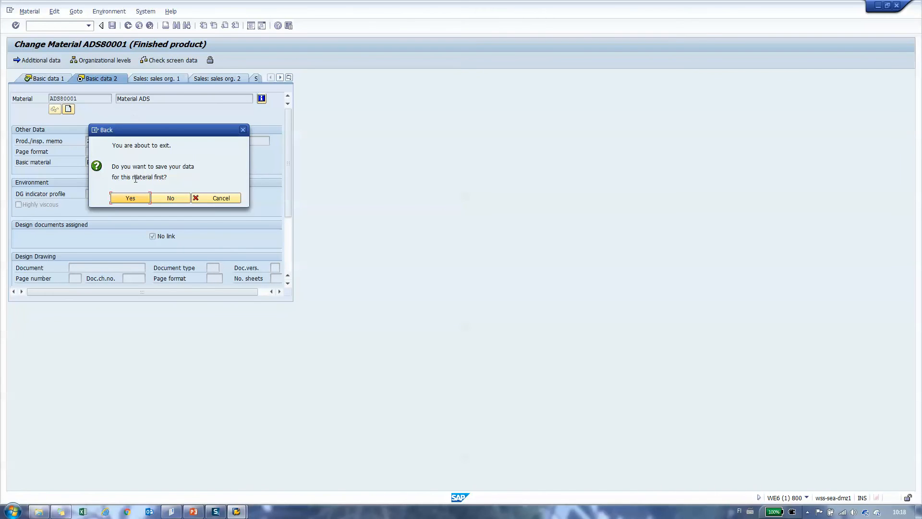
click(129, 199)
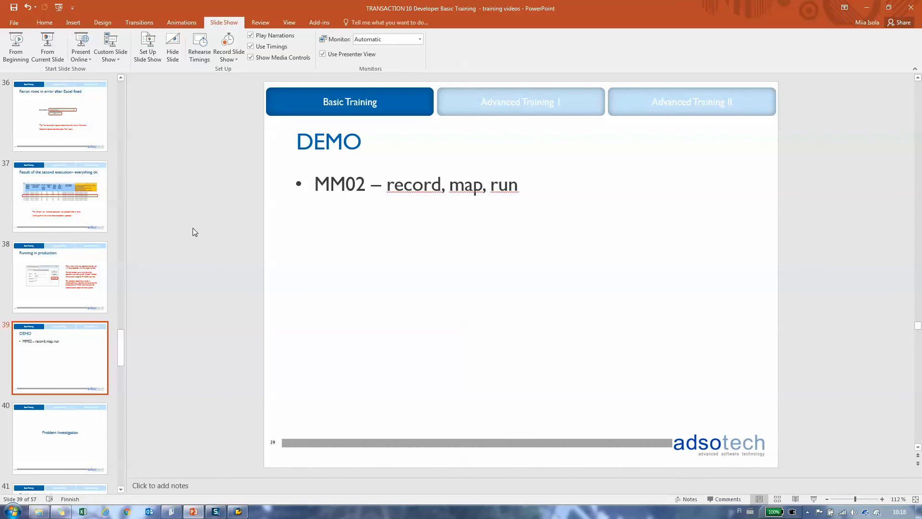
click(171, 511)
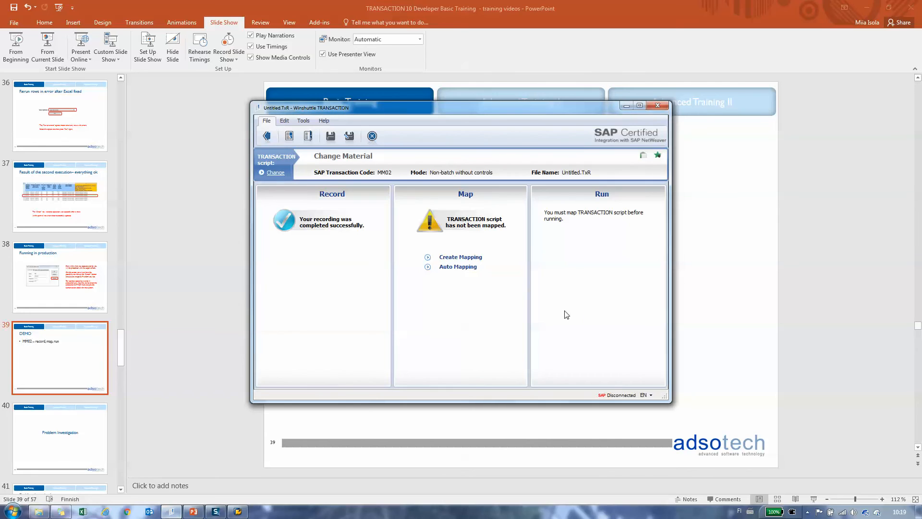
click(640, 106)
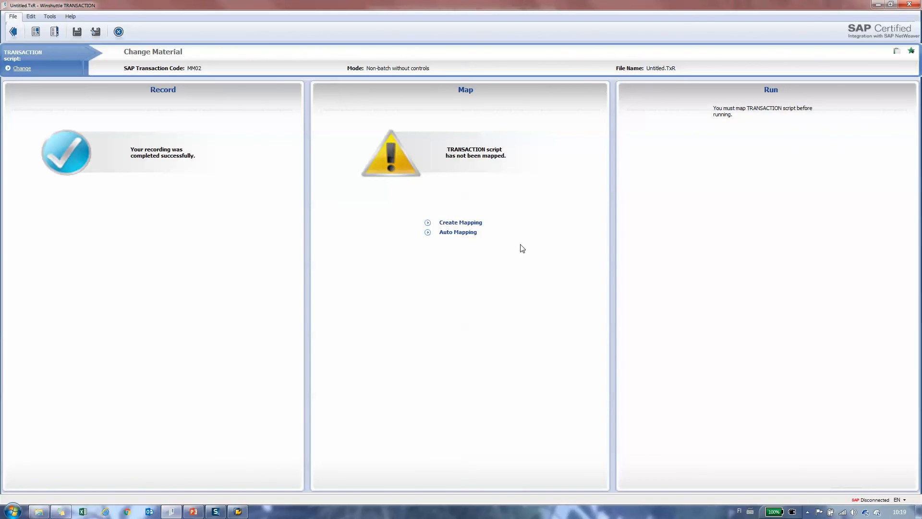
- Create a mapping for the recording in the Basic view and map Material Number to column A
click(470, 224)
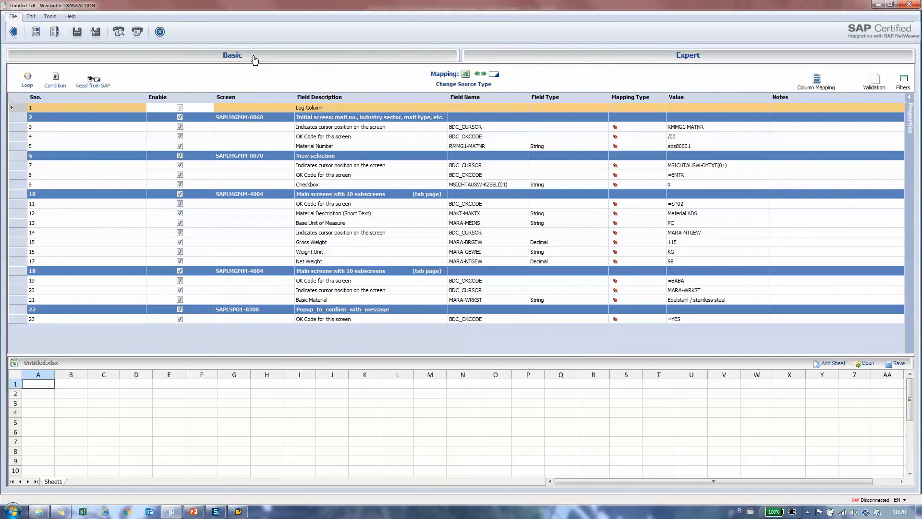
click(254, 60)
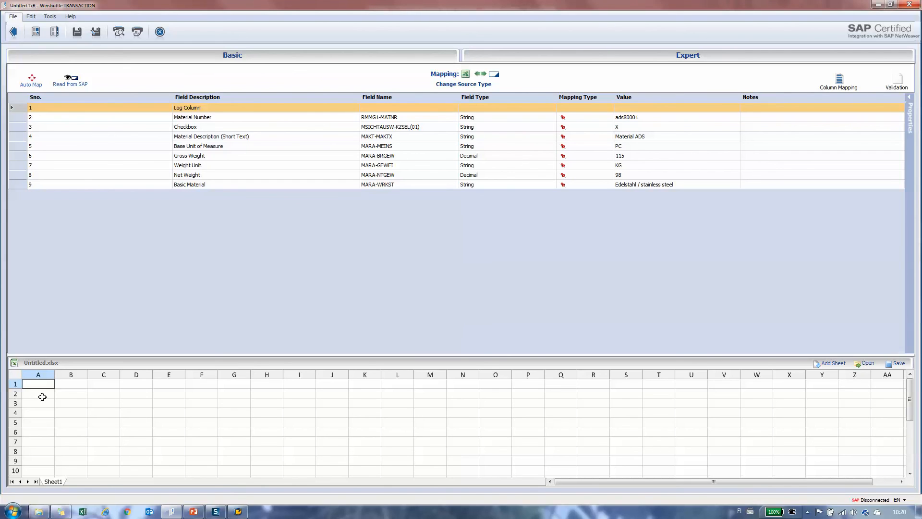
click(203, 119)
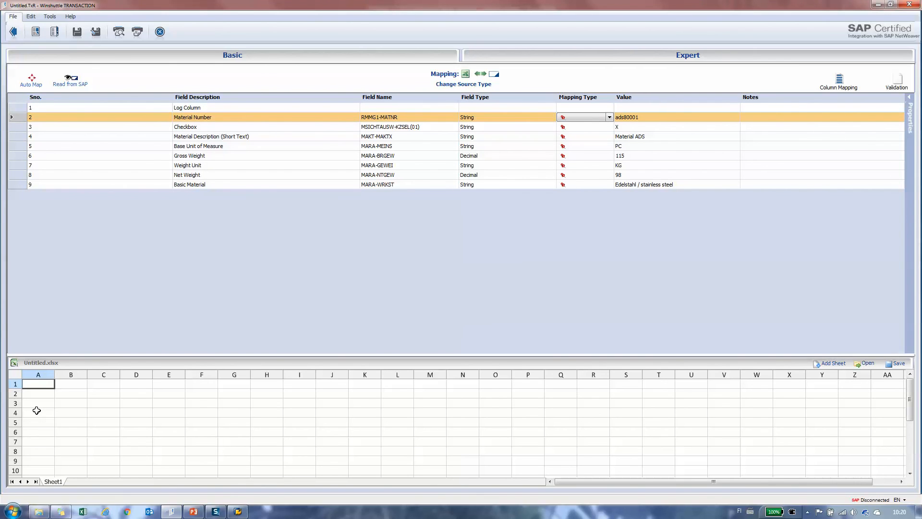
drag(36, 411, 36, 412)
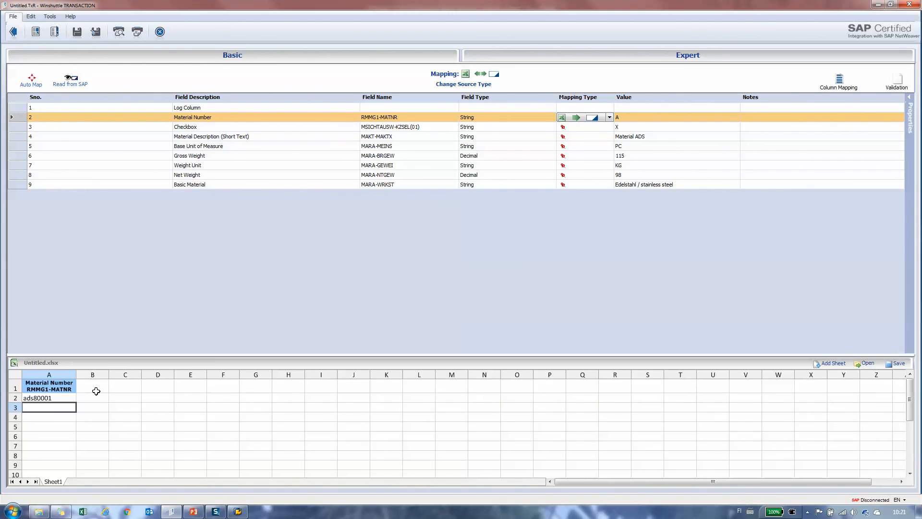
- Map Material Description to column B, Basic Material to C, Weight Unit to D, Gross Weight to E and Net Weight to F
drag(169, 138, 202, 387)
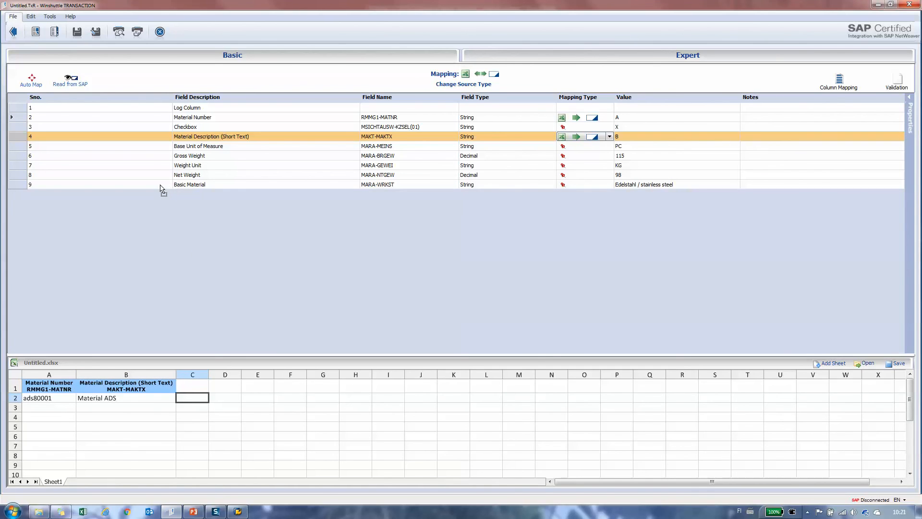
drag(160, 188, 261, 385)
click(271, 414)
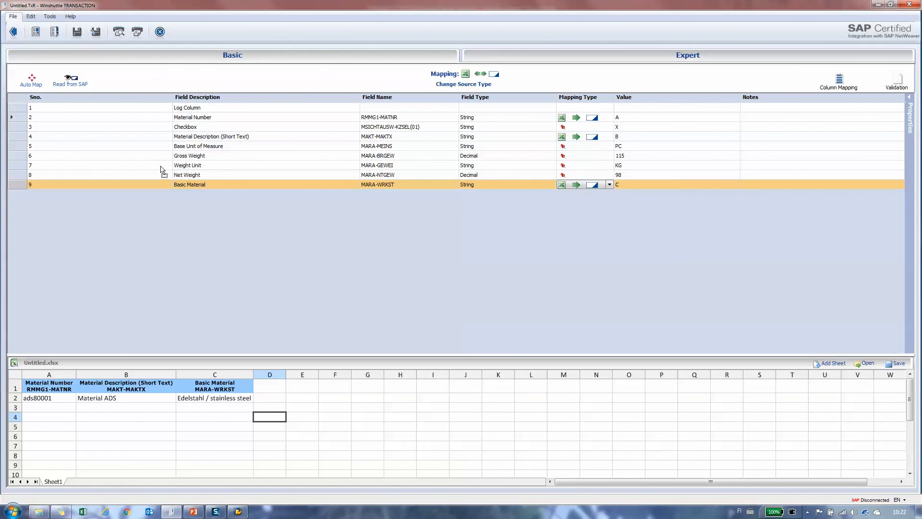
drag(163, 168, 274, 397)
drag(159, 157, 313, 408)
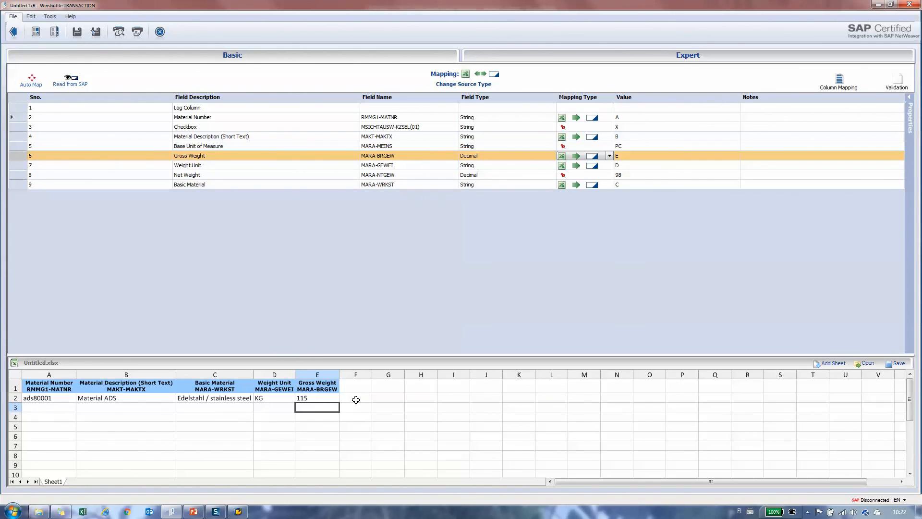
drag(164, 177, 356, 398)
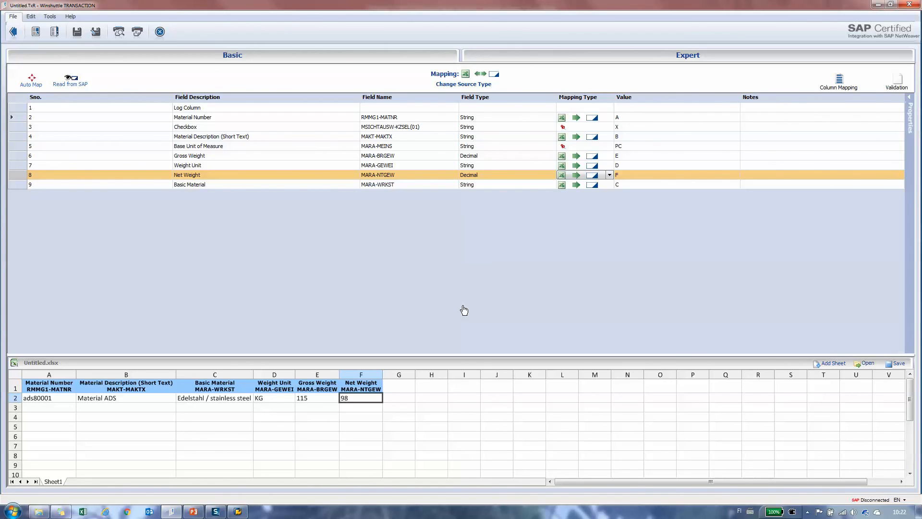
- Inspect the fixed value of the Base Unit of Measure field in the mapping
click(305, 146)
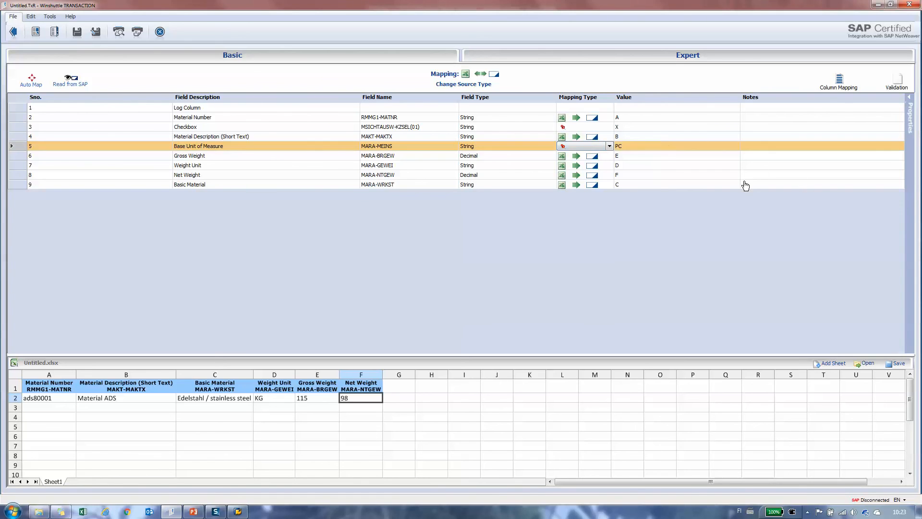
click(628, 147)
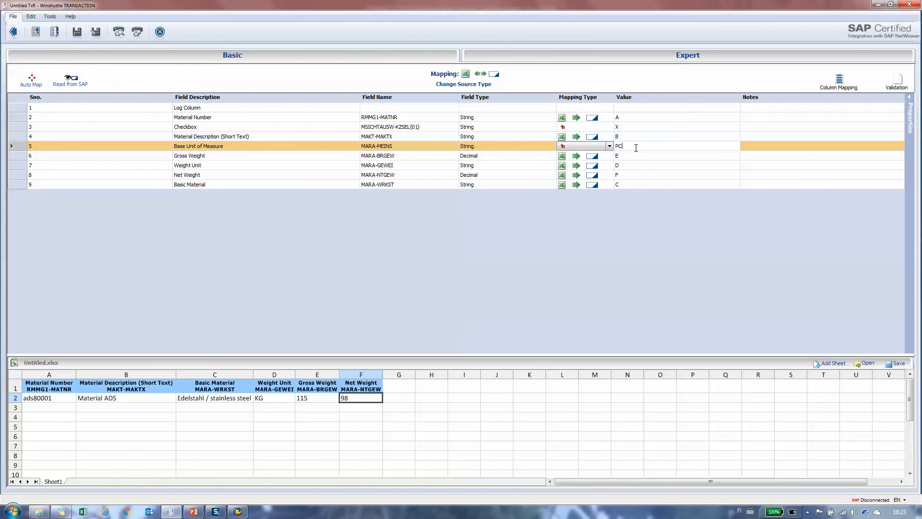
click(630, 160)
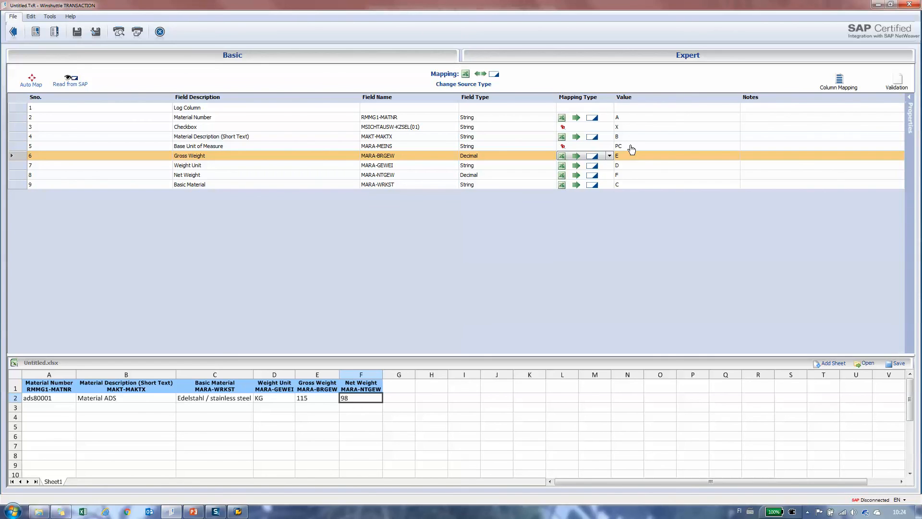
- Close the mapping and save the data sheet as an Excel workbook named MM02_web
click(14, 34)
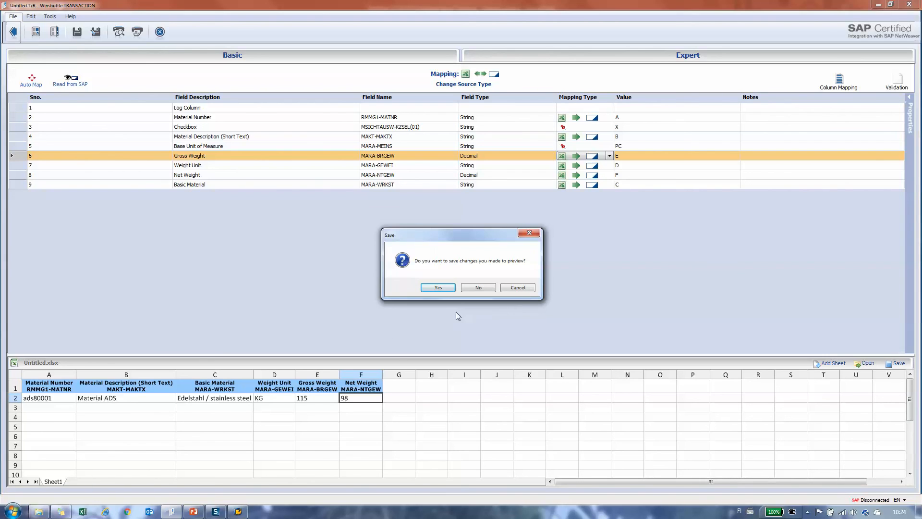
click(436, 287)
click(269, 272)
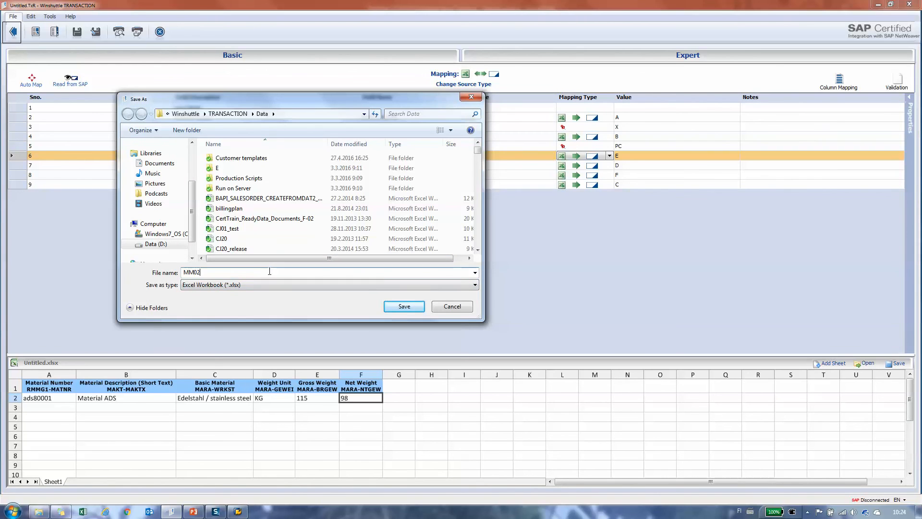
text(_web)
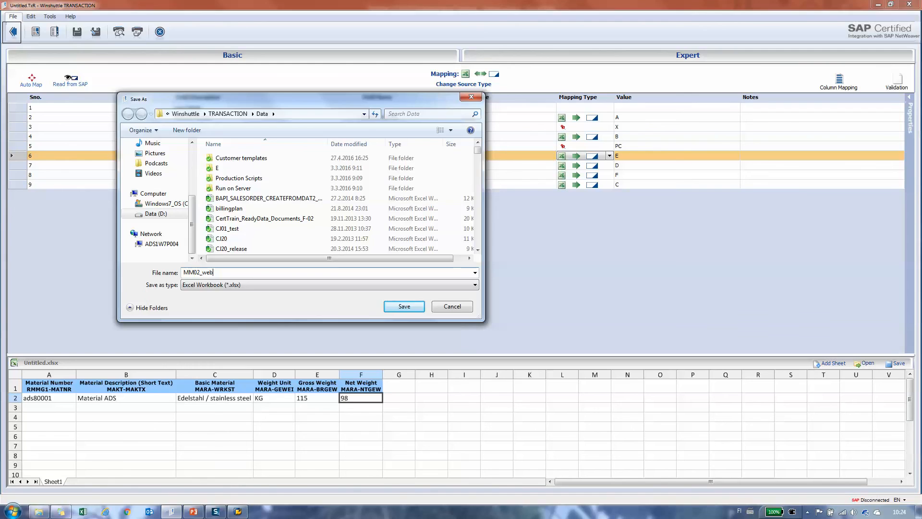
key(Return)
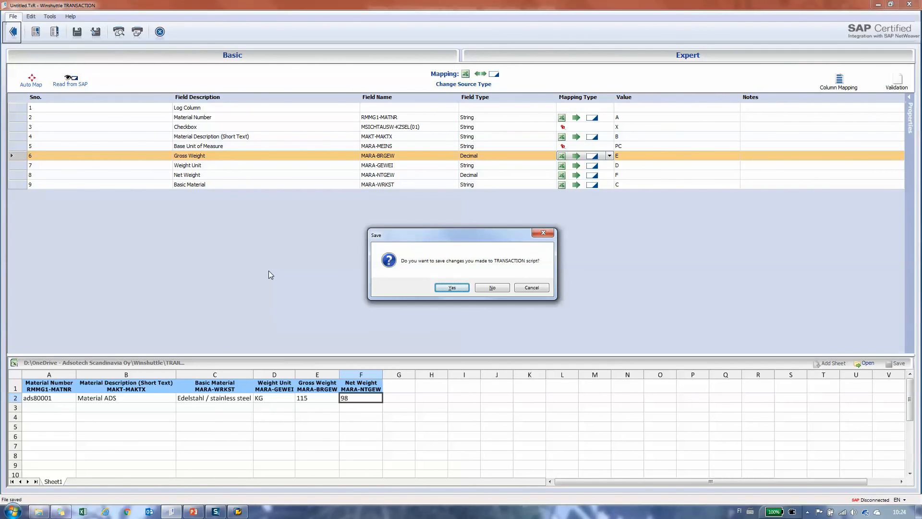
- Save the TRANSACTION script under the name MM02_web
key(Return)
click(270, 271)
text(_web)
key(Return)
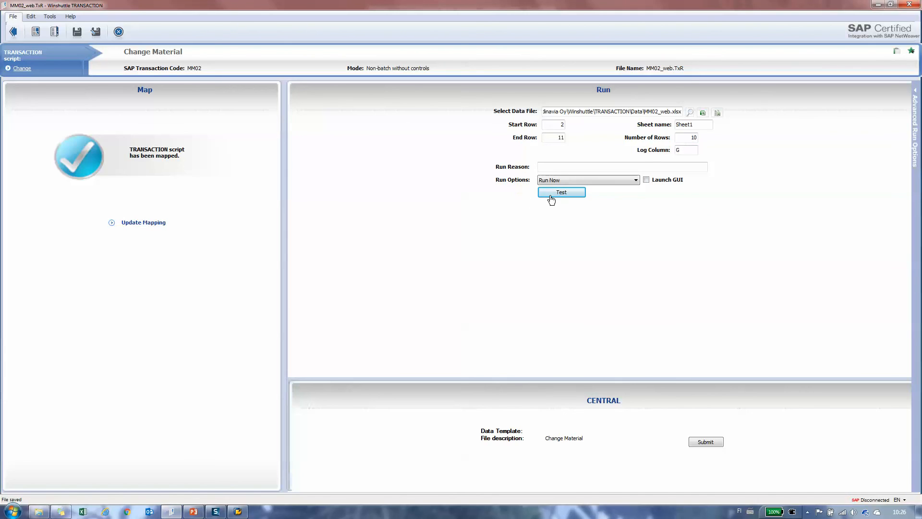
- Review the available run options for the script
click(637, 181)
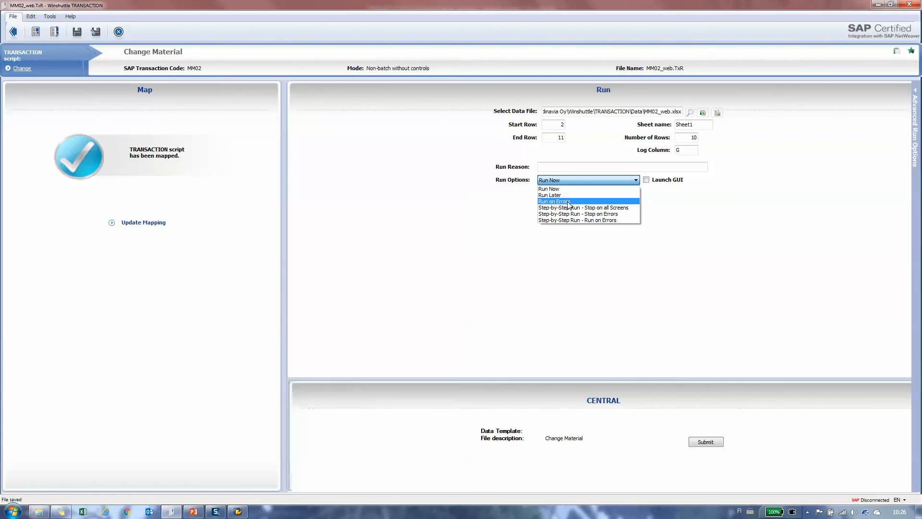
click(637, 183)
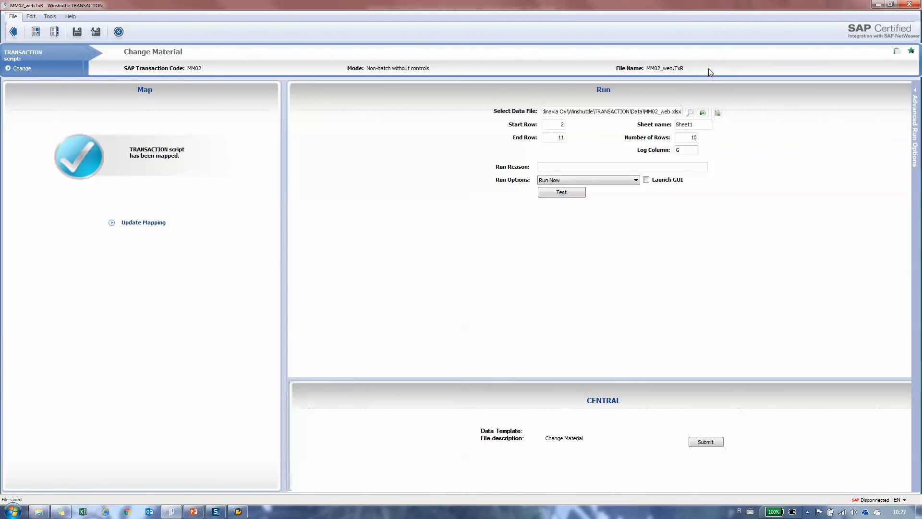
- Open the script's MM02_web data file in Excel and maximize its window
click(702, 115)
click(83, 511)
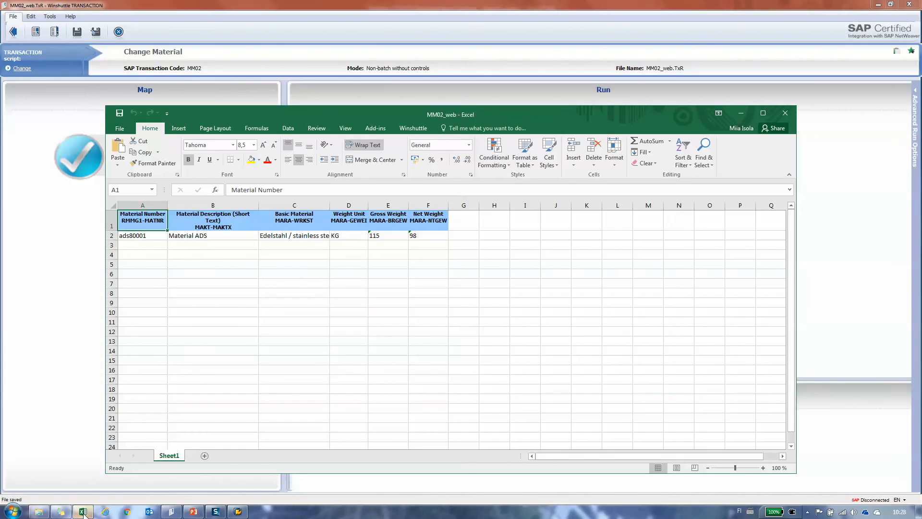
click(763, 113)
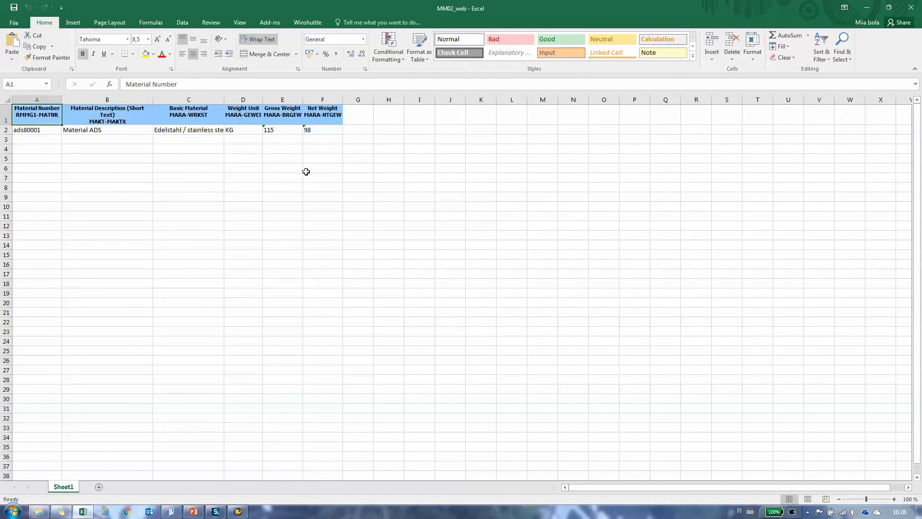
- Enter the material numbers ads80002, ads80003 and ads80004 in cells A3 to A5 below the existing material
click(45, 139)
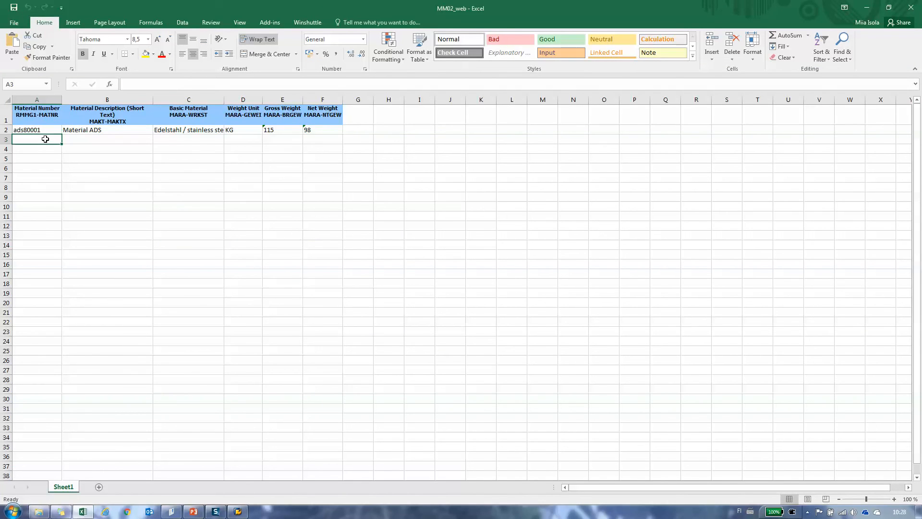
click(49, 130)
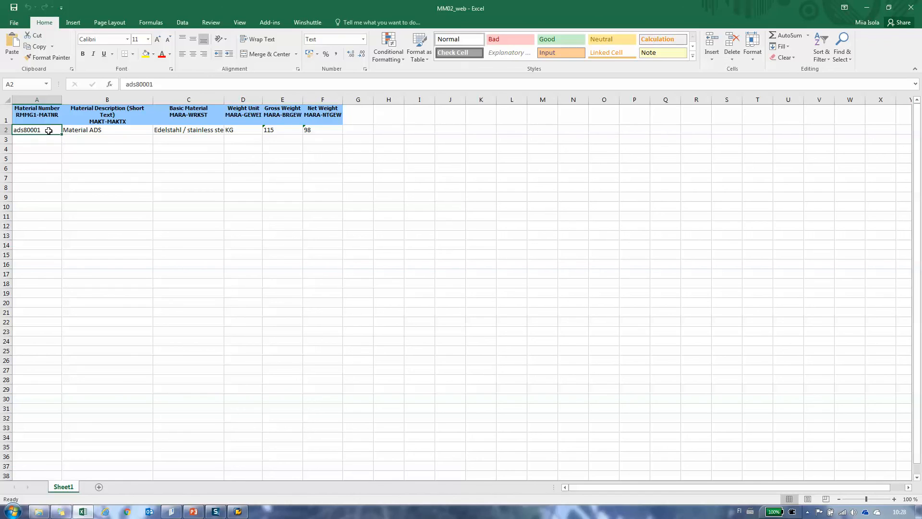
scroll(62, 137, down, 1)
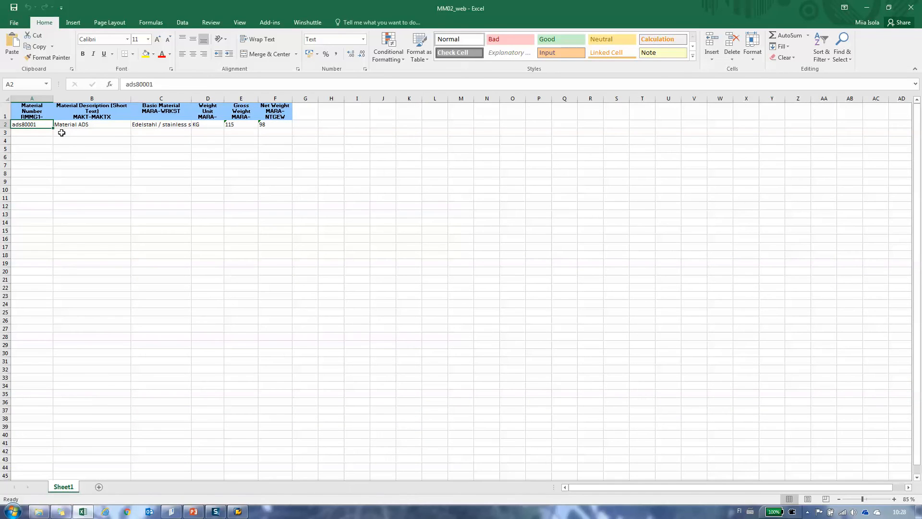
click(894, 500)
click(896, 502)
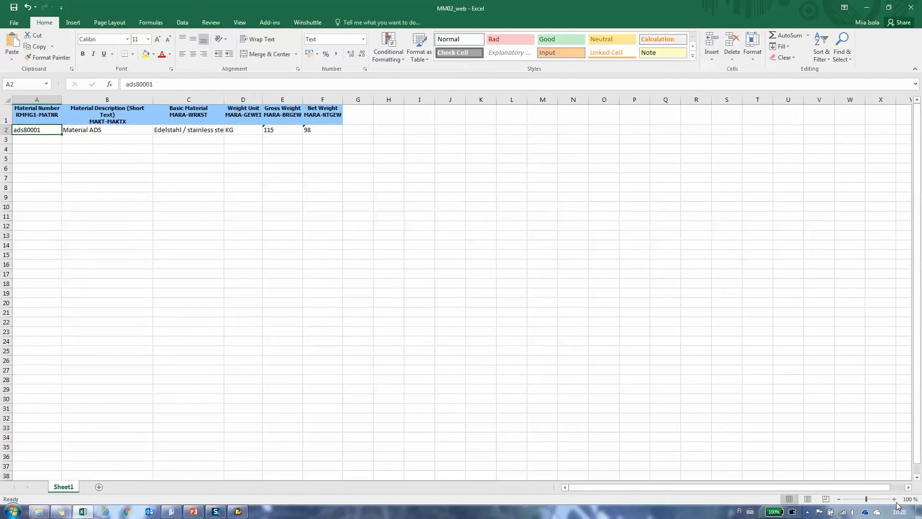
click(44, 140)
text(ads80002)
key(Return)
text(ads80003)
key(Return)
text(ads80004)
- Copy the description, basic material, unit and weight values from B2:F2 into rows 3 to 5, and autofit the Basic Material column
key(Up)
key(Up)
key(Up)
key(Right)
key(shift+Right)
key(shift+Right)
key(shift+Right)
key(shift+Right)
key(ctrl+c)
key(Down)
key(ctrl+v)
key(Down)
key(ctrl+v)
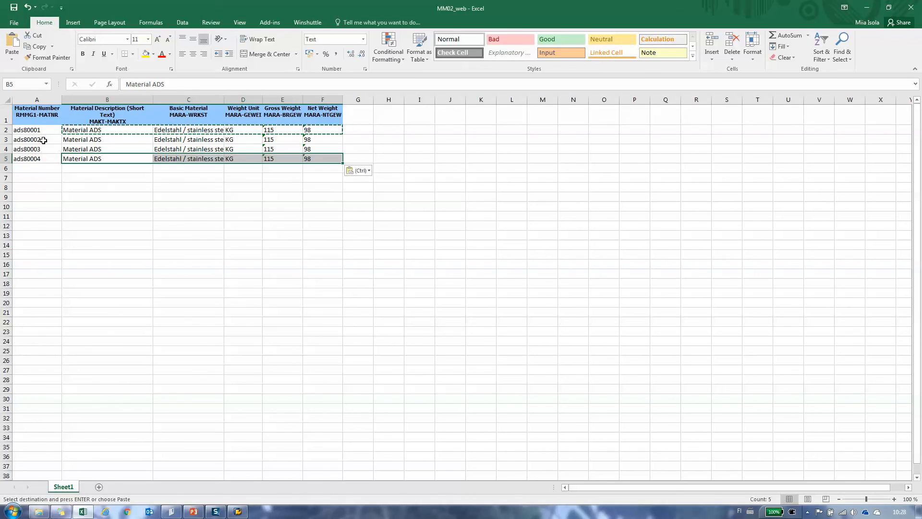
key(Down)
key(ctrl+v)
key(Right)
double_click(224, 99)
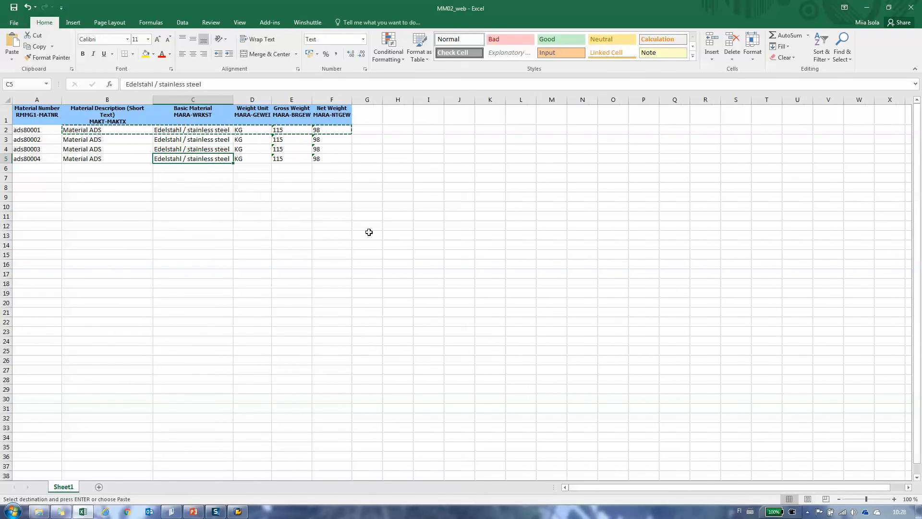
- Set the gross weights of the four materials in rows 2 to 5 to 116, 117, 118 and 119
click(287, 129)
text(116)
key(Return)
text(117)
key(Return)
text(118)
key(Return)
text(119)
click(107, 210)
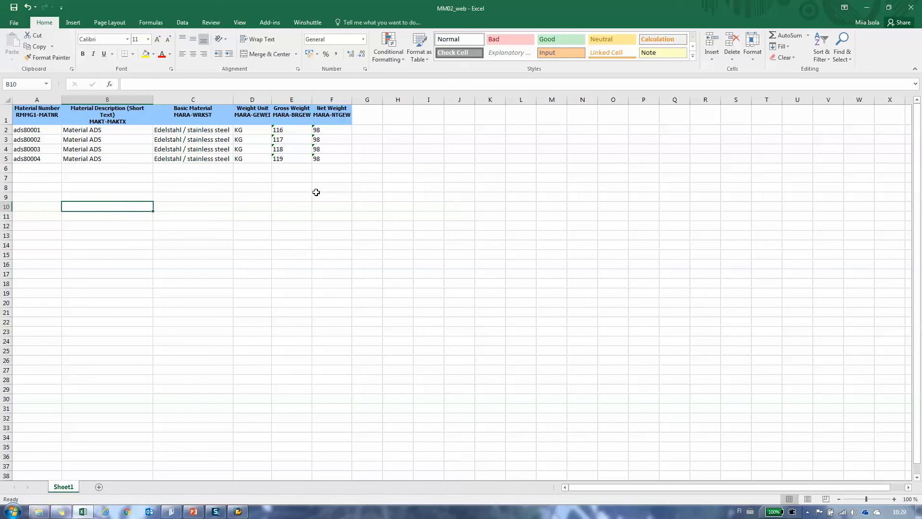
- Set the weight unit of material ads80003 to the invalid value KX and save the workbook
click(250, 147)
double_click(249, 154)
key(BackSpace)
text(X)
click(330, 153)
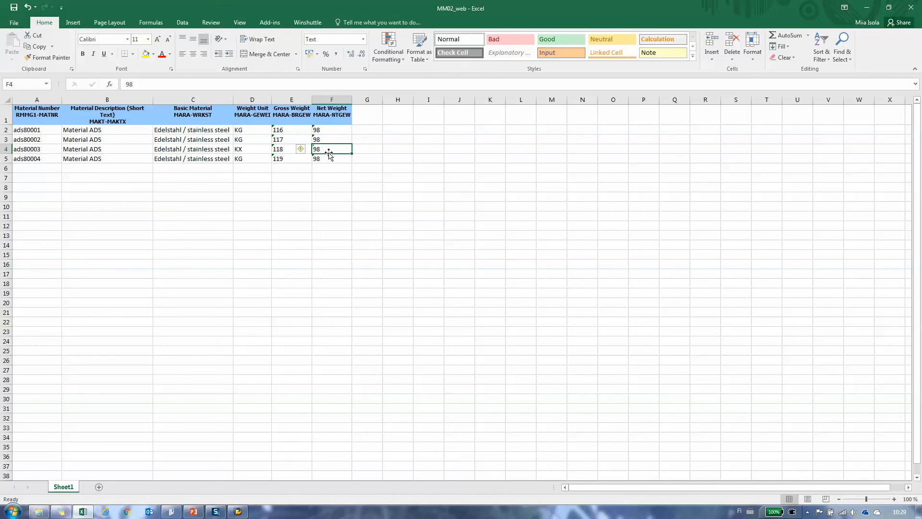
click(192, 215)
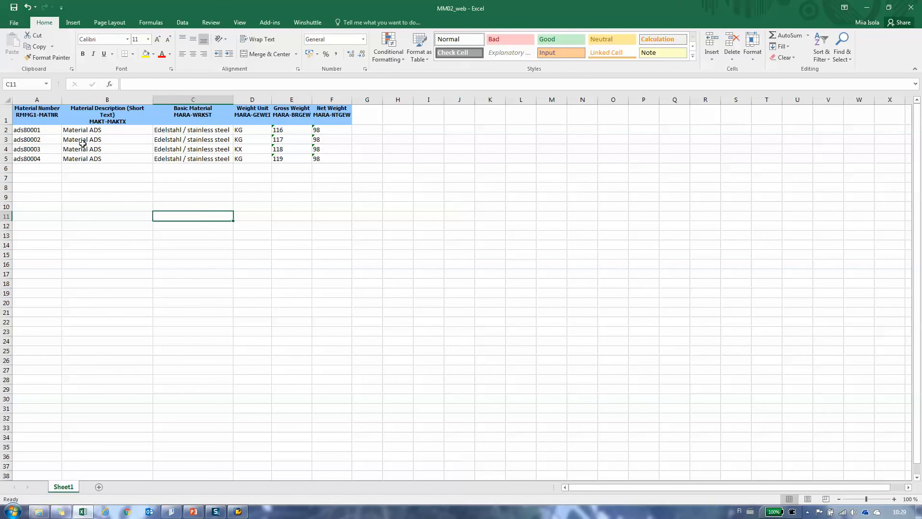
click(14, 8)
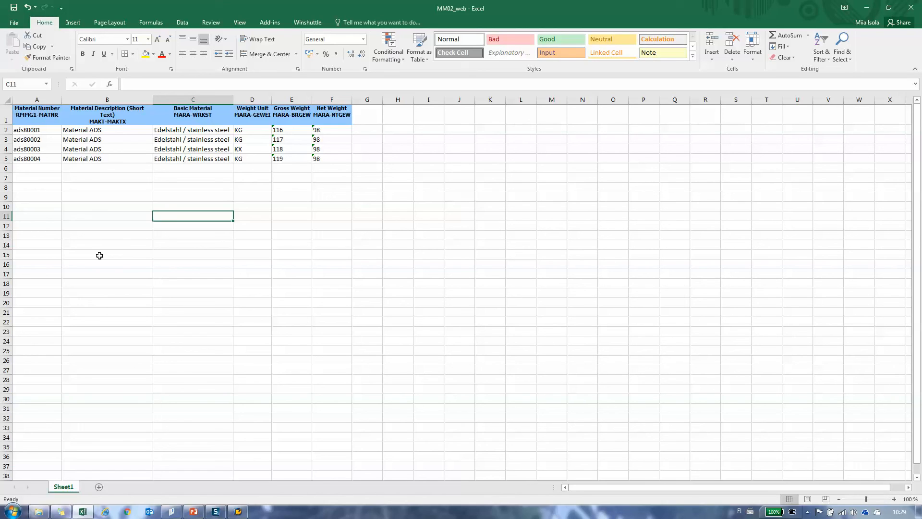
- Switch to Winshuttle TRANSACTION and test the script with Run Now, accepting the prefilled SAP logon
click(172, 512)
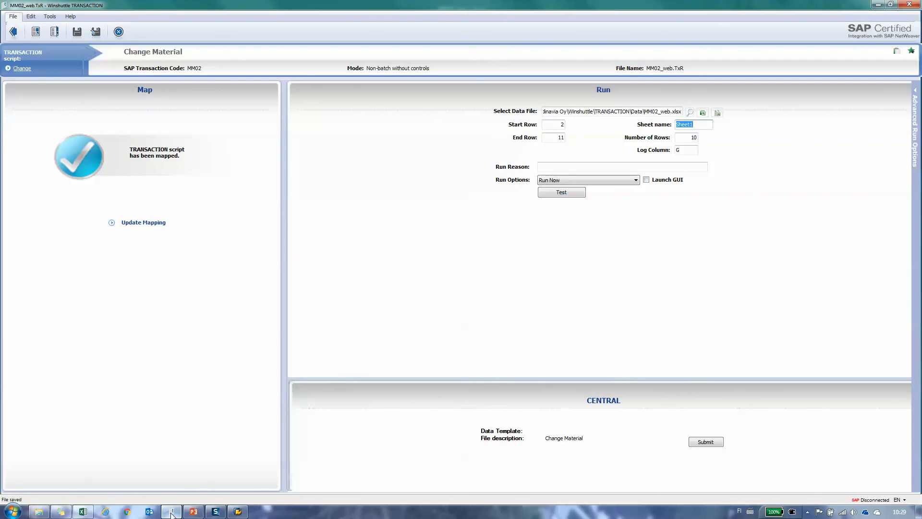
click(561, 196)
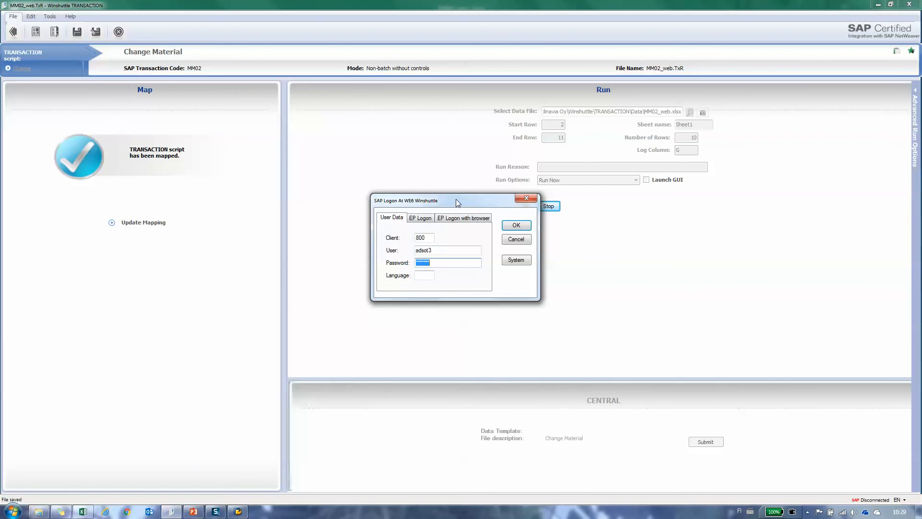
click(523, 226)
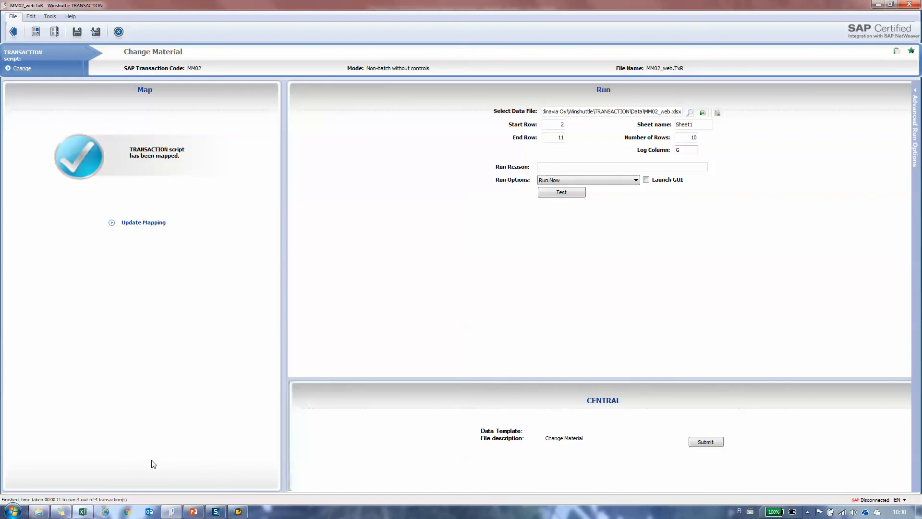
- Check the run log in the Excel workbook and correct the weight unit of material ads80003 to KG
click(83, 511)
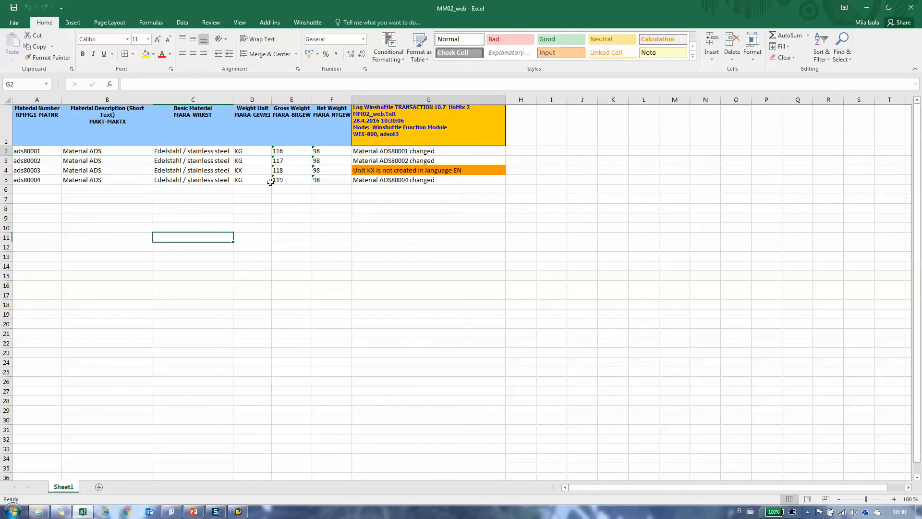
click(253, 171)
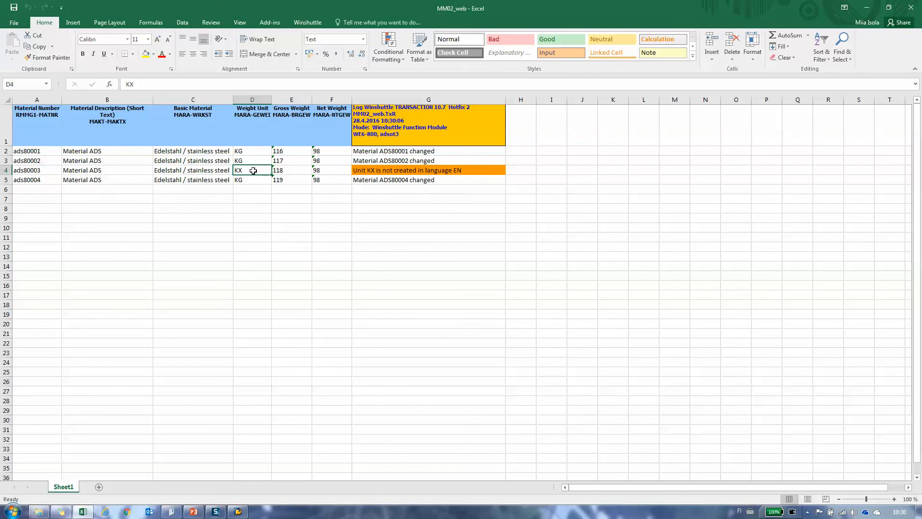
text(KG)
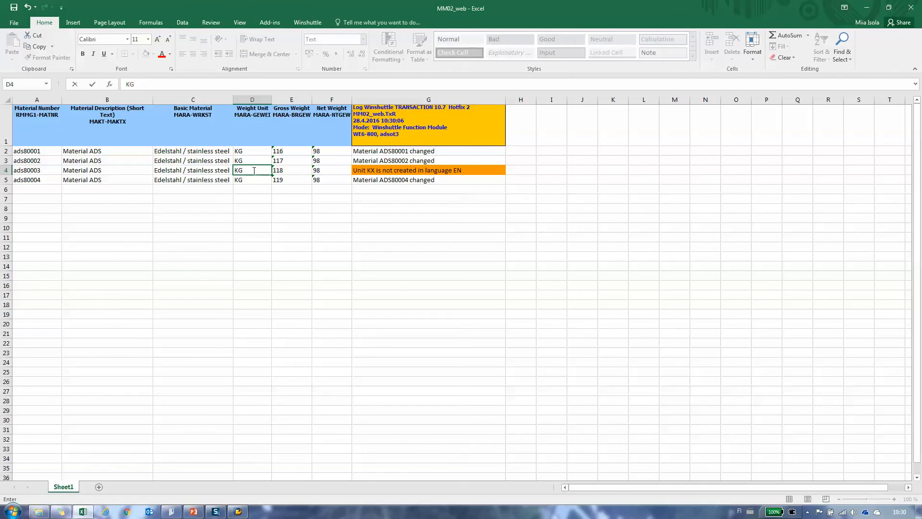
key(Return)
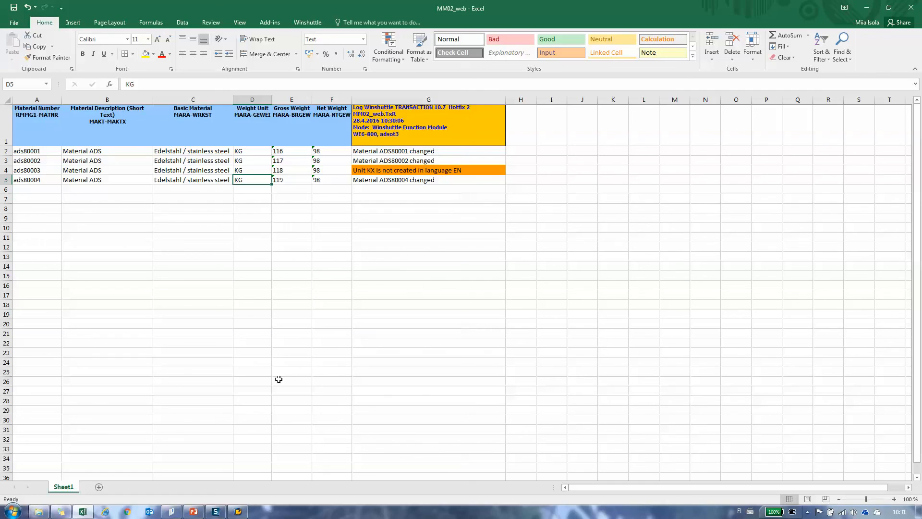
- Rerun the script in Winshuttle TRANSACTION with the Run on Errors option and check the log in the Excel workbook
mouse_move(172, 513)
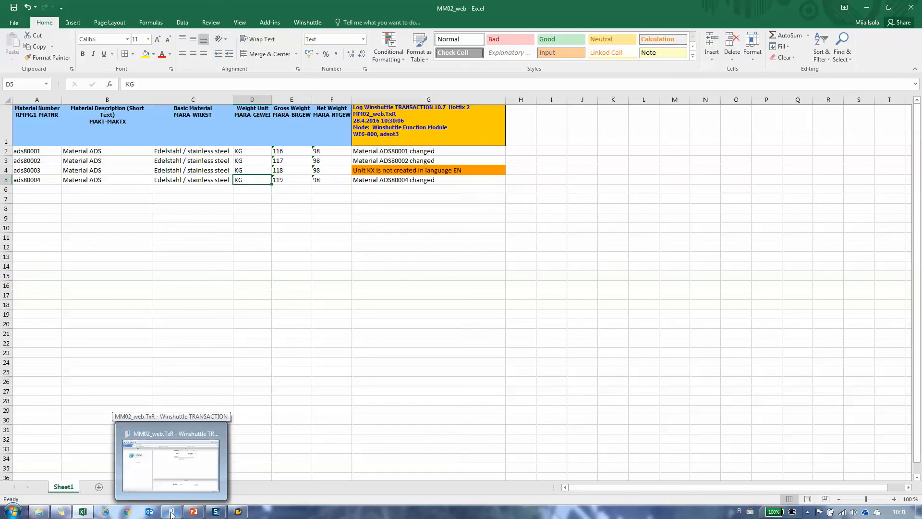
click(171, 512)
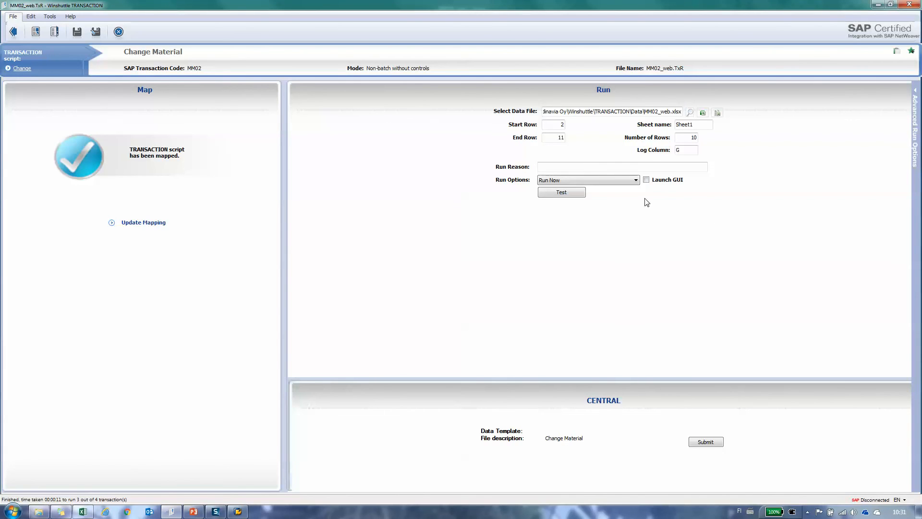
click(624, 180)
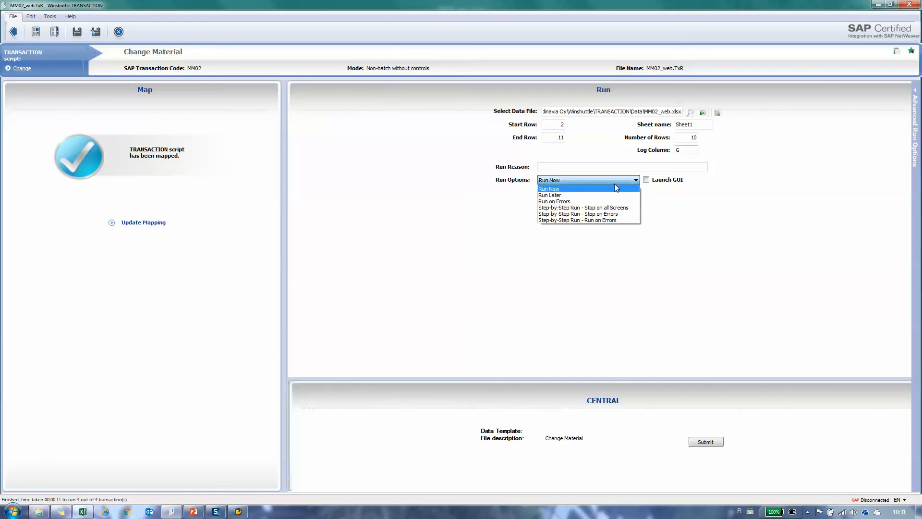
click(581, 201)
click(561, 192)
click(516, 226)
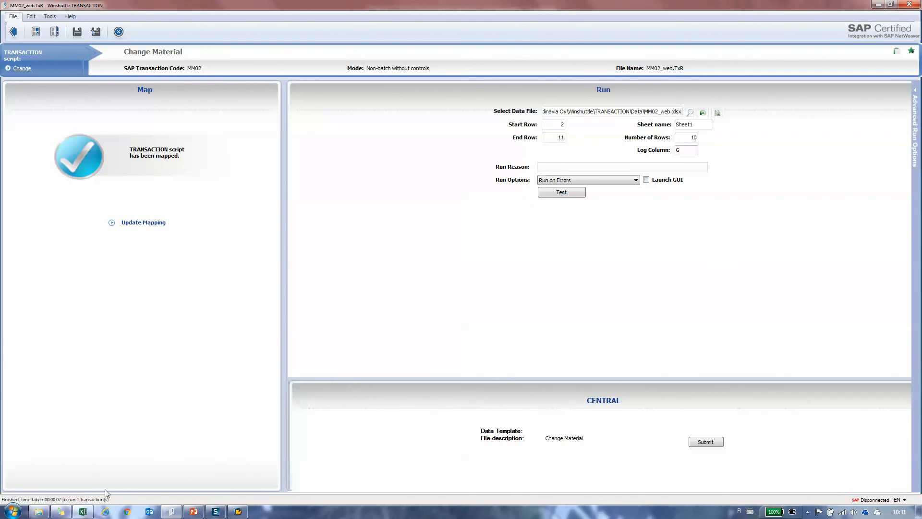
click(84, 512)
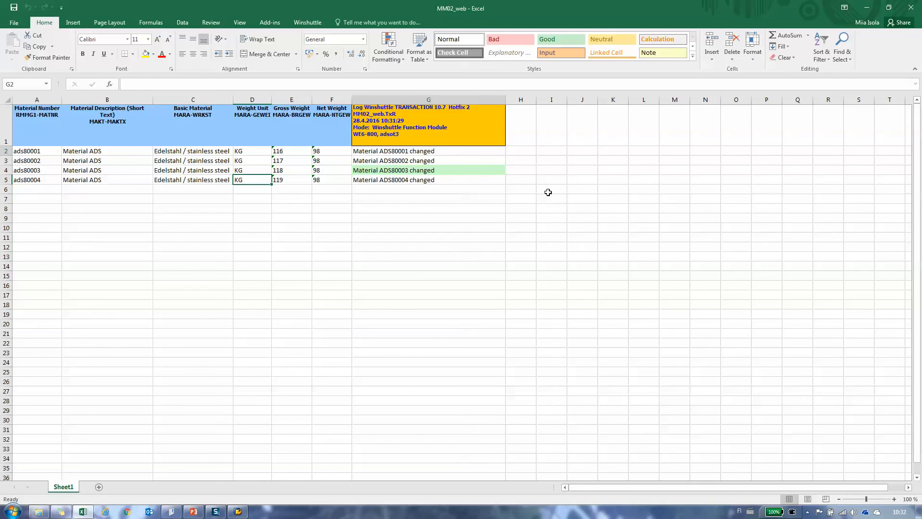
click(171, 511)
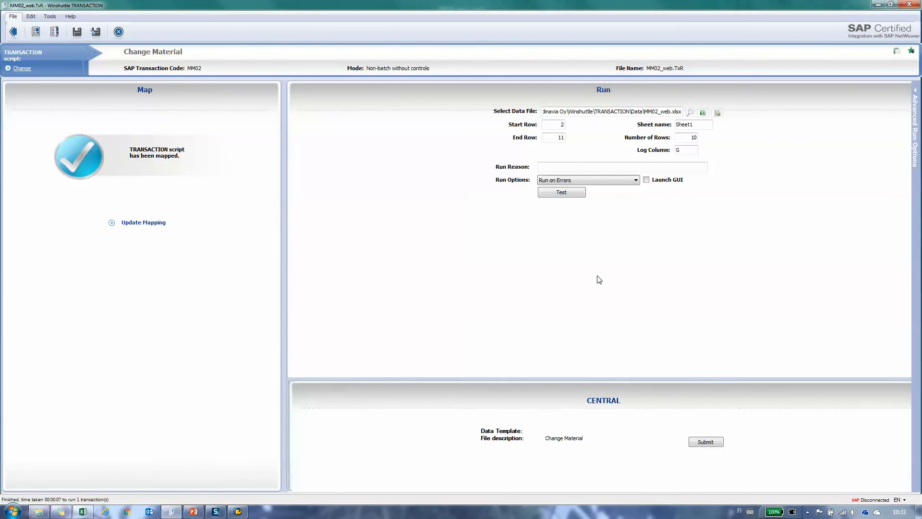